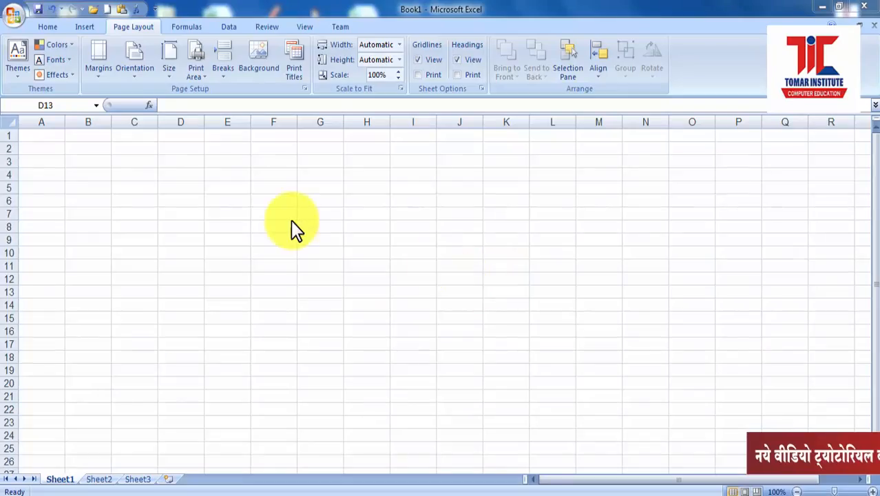
- Highlight the cell range A1:N23 on Sheet1 and clear the selection by choosing cell C8
click(290, 220)
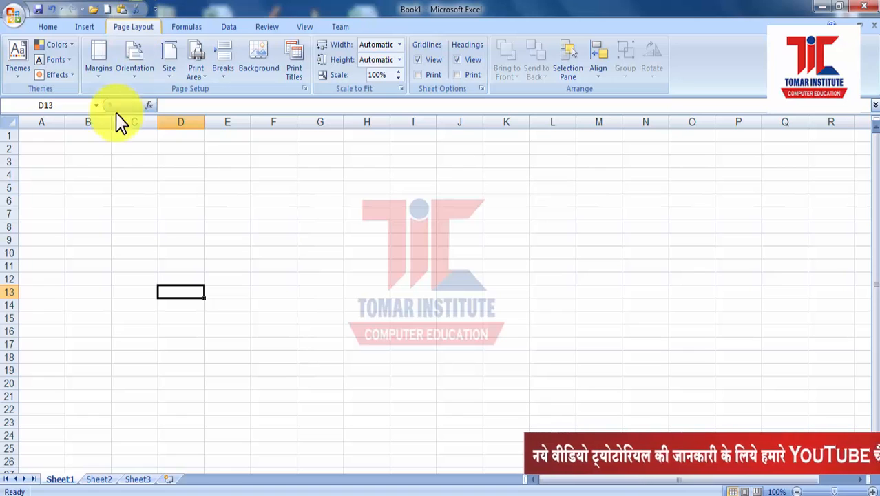
click(100, 158)
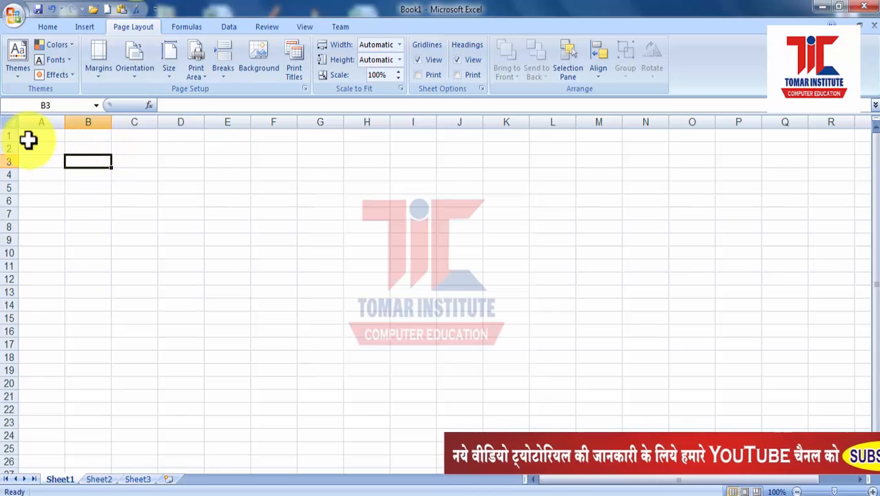
mouse_move(26, 136)
mouse_down()
mouse_move(308, 266)
mouse_move(422, 335)
mouse_move(634, 415)
mouse_up()
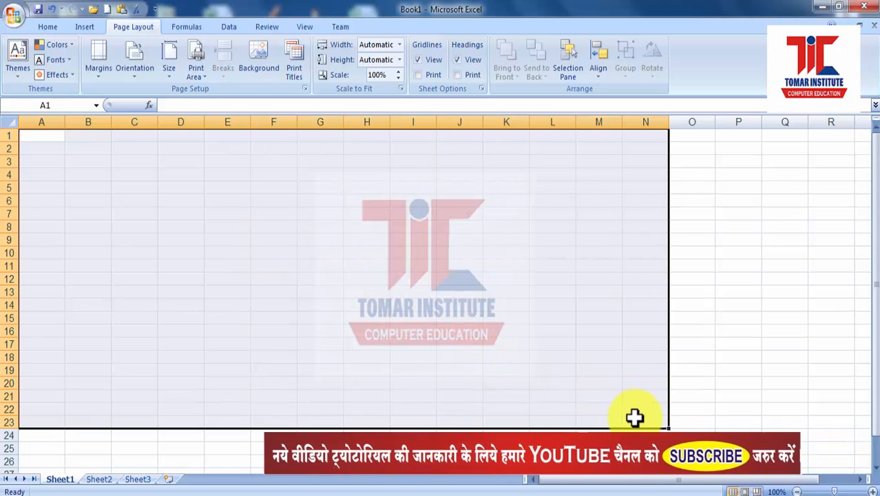
click(121, 222)
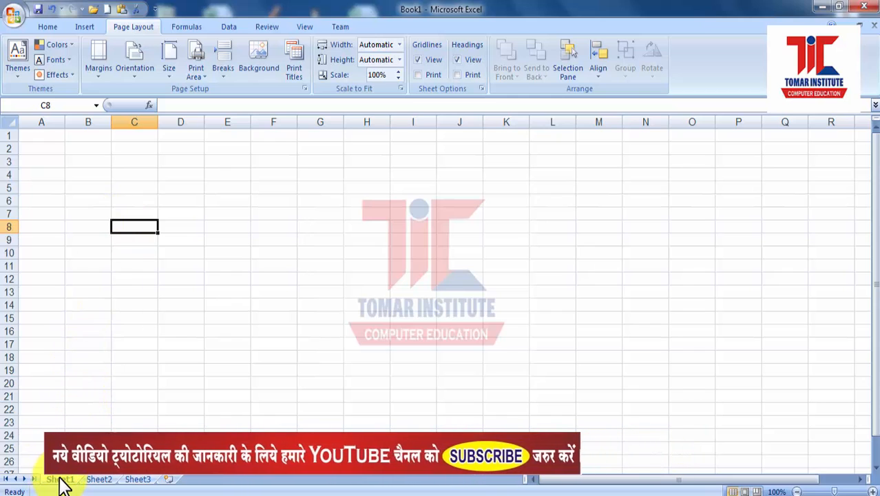
- View the Sheet2 and Sheet3 worksheets and return to Sheet1
click(102, 480)
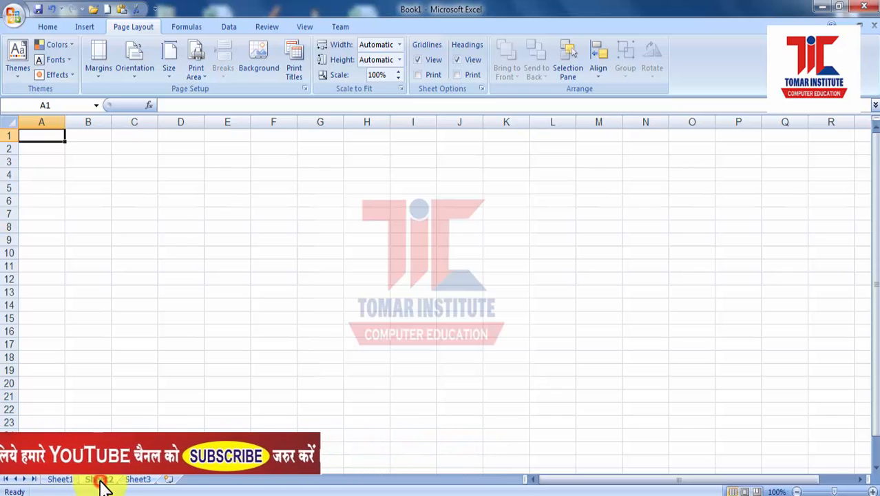
click(138, 481)
click(62, 480)
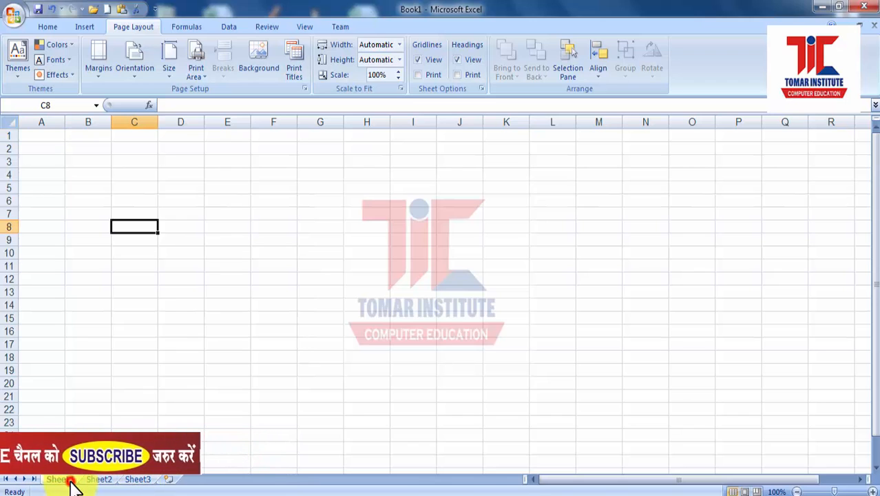
- Highlight columns A through E one at a time on Sheet1, followed by columns A and B again
mouse_move(43, 139)
mouse_down()
mouse_move(127, 186)
mouse_move(53, 147)
mouse_up()
click(44, 122)
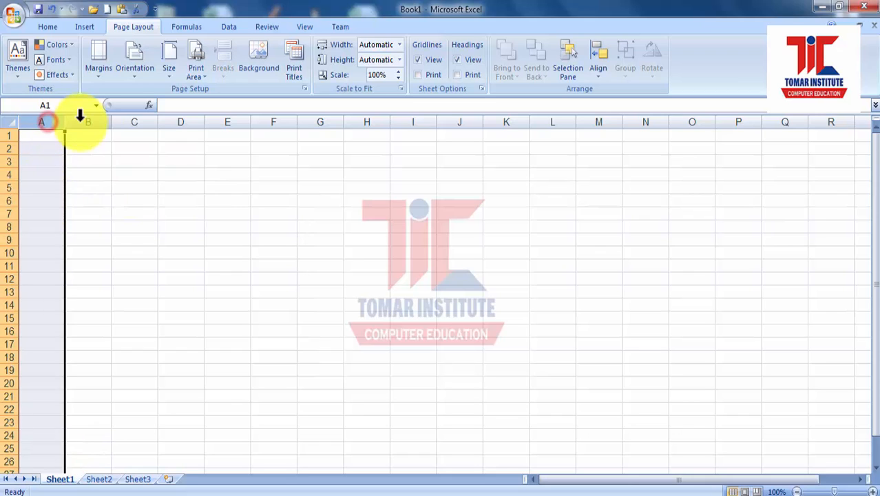
click(80, 121)
click(140, 123)
click(184, 124)
click(225, 122)
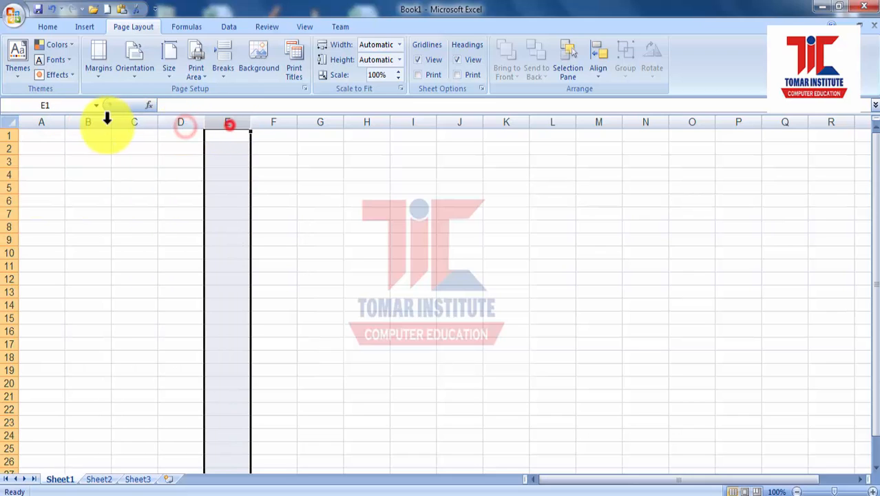
click(45, 122)
click(86, 122)
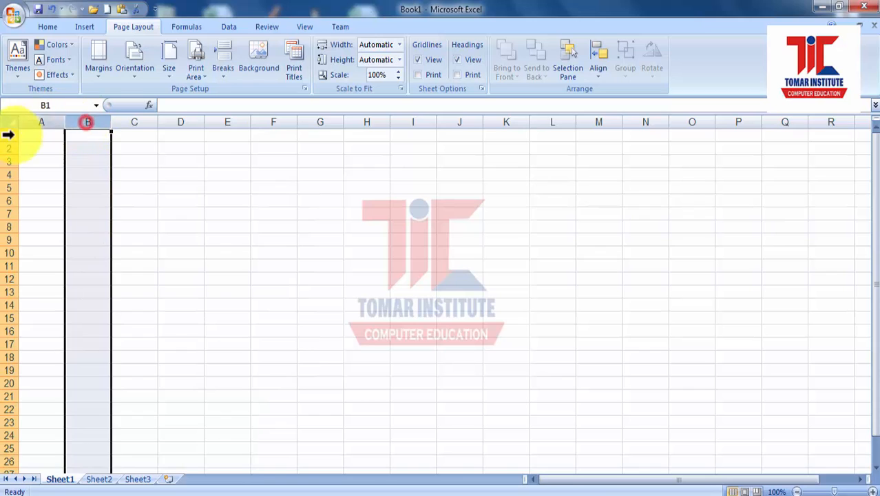
- Highlight rows 1, 2, 5 and 6 one at a time and clear the selection by choosing cell B7
click(9, 135)
click(8, 148)
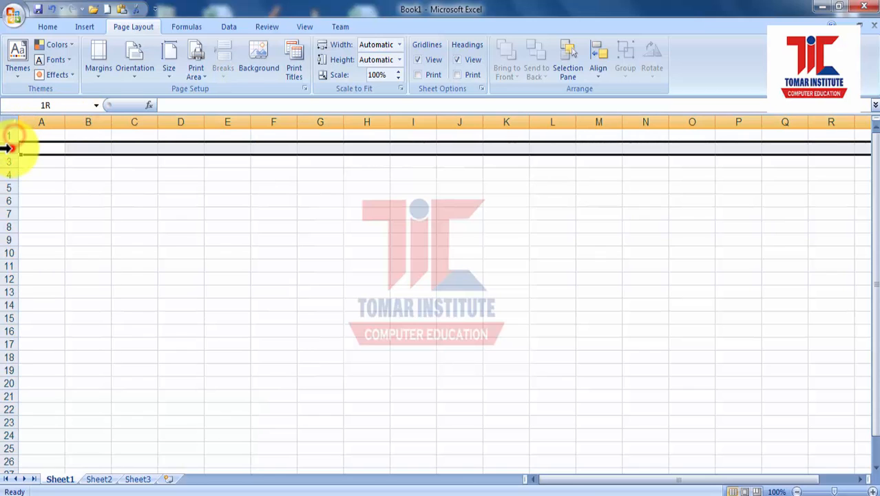
click(8, 187)
click(8, 200)
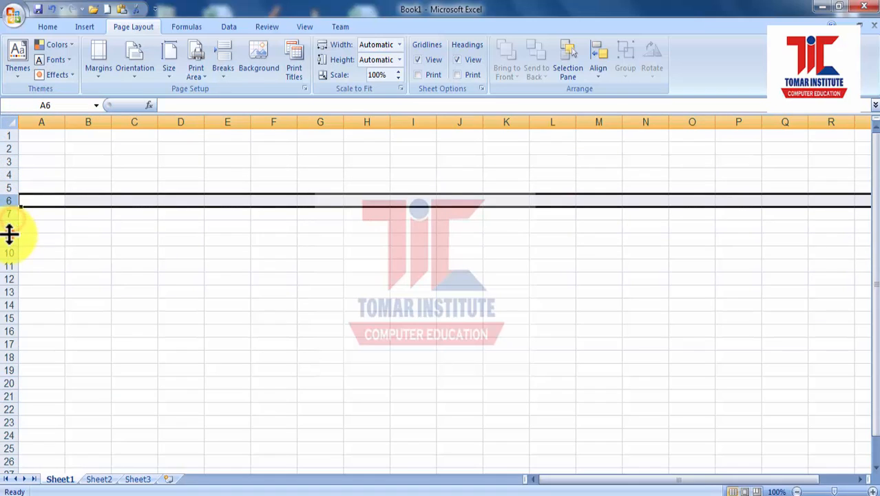
click(69, 215)
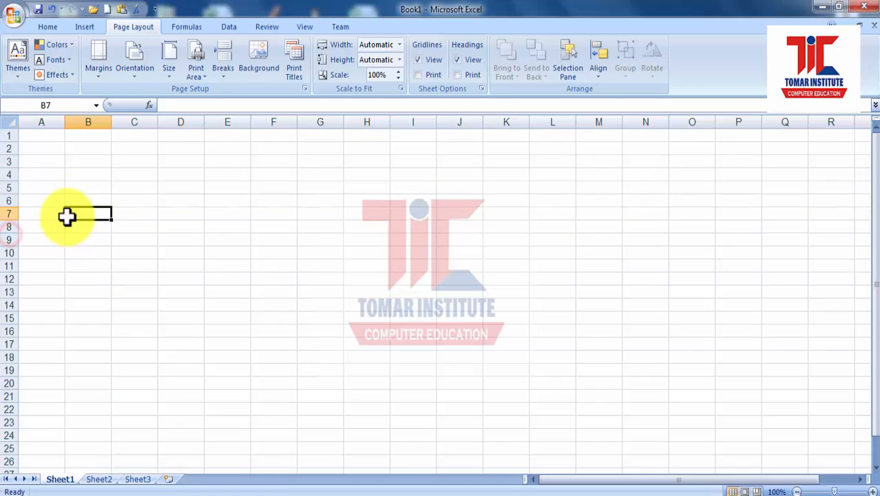
- Highlight column A and the entire worksheet, and clear the selection by choosing cell B3
click(38, 122)
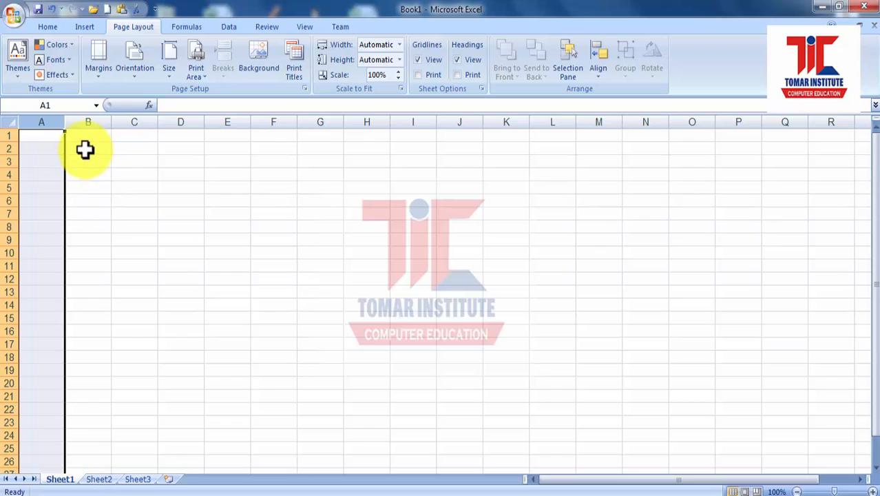
click(9, 124)
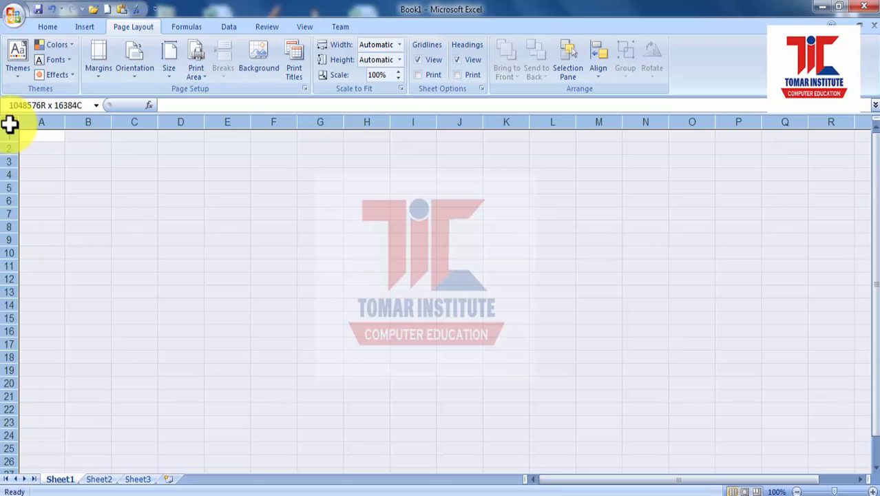
click(76, 158)
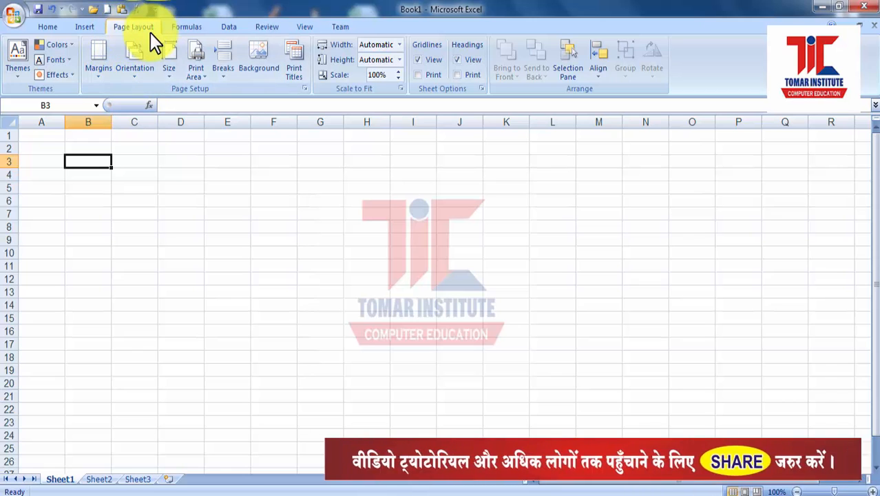
- Highlight the cell range A1:J21 and make D7 the active cell
drag(41, 135, 465, 390)
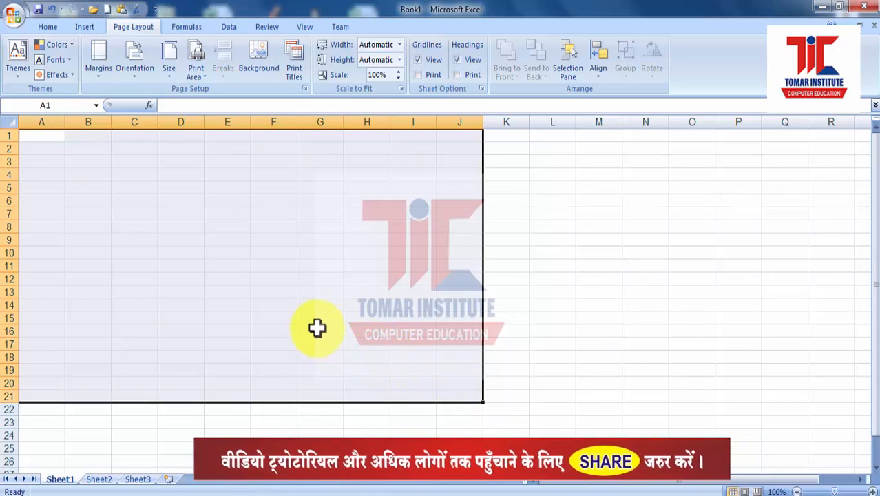
click(168, 214)
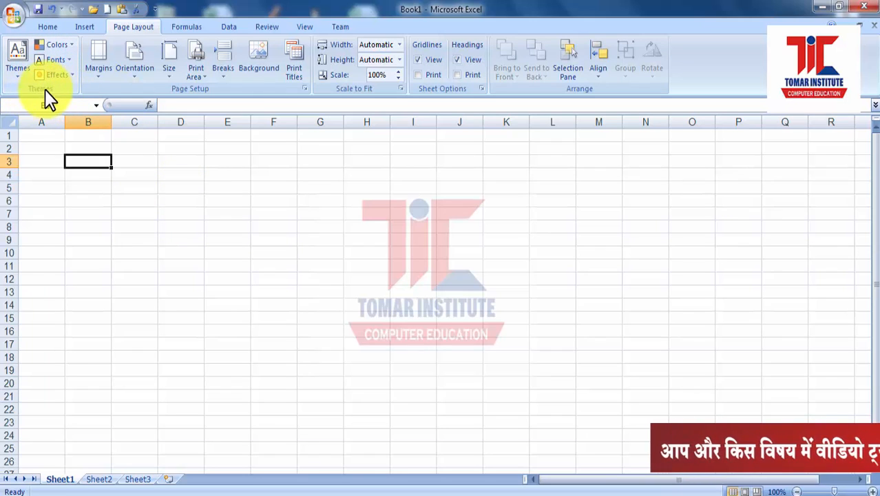
click(165, 211)
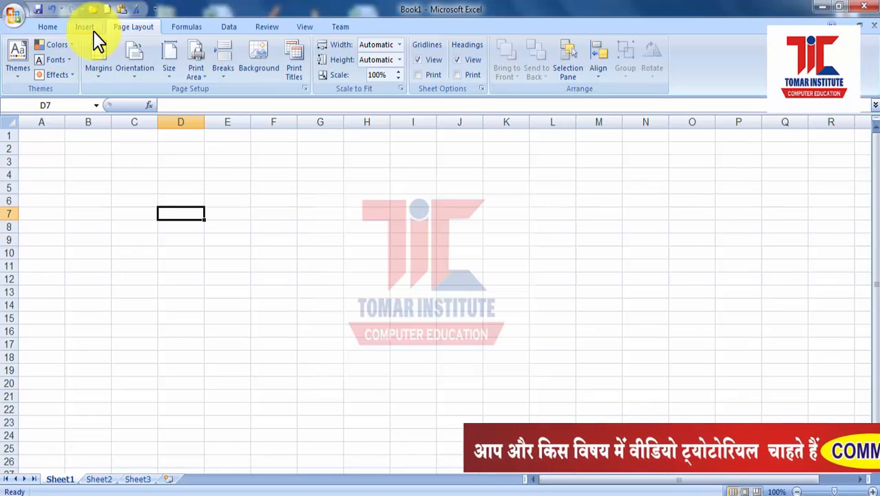
- Open the SmartArt graphic chooser and browse the List, Process, Cycle, Hierarchy, Relationship, Matrix and Pyramid layouts
click(94, 32)
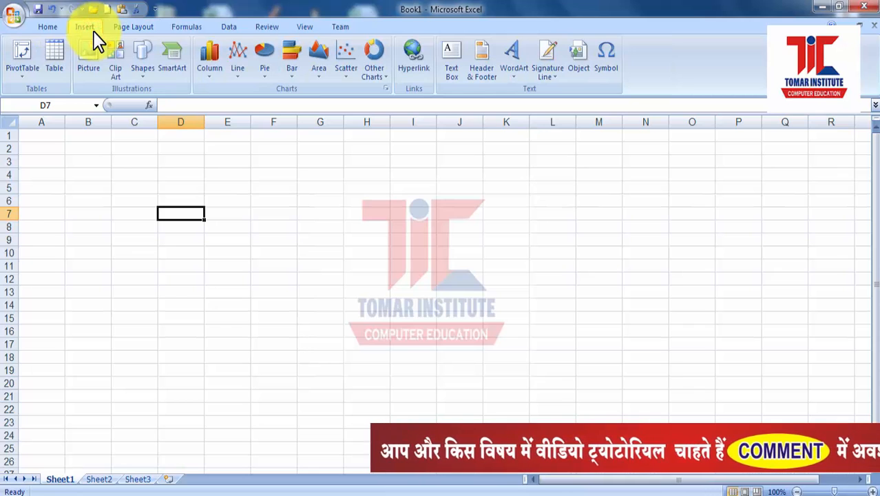
click(180, 71)
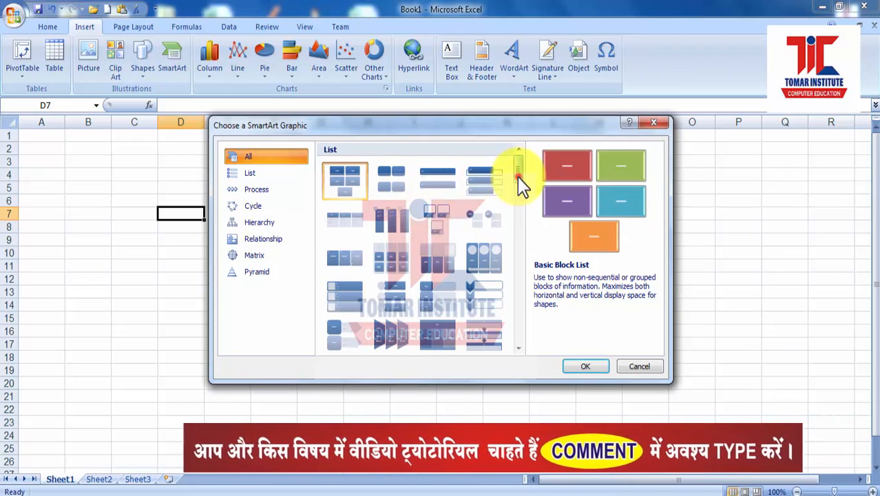
mouse_move(517, 176)
mouse_down()
mouse_move(518, 231)
mouse_move(518, 167)
mouse_up()
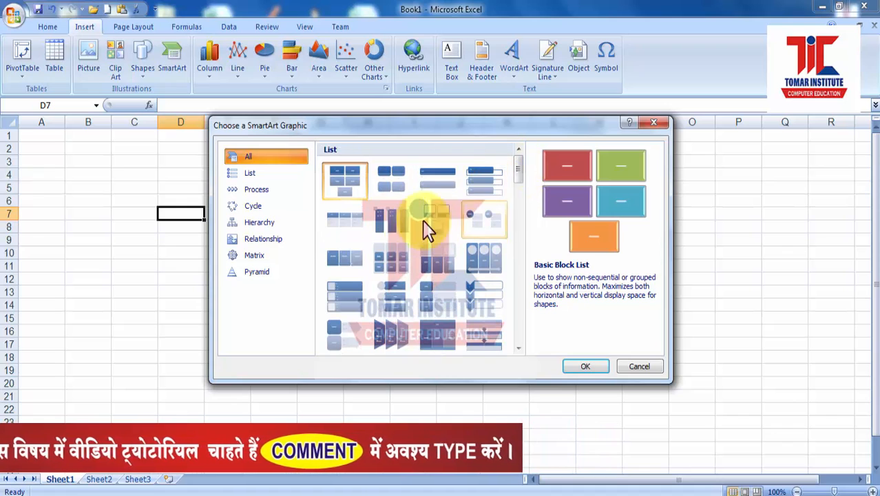
click(349, 230)
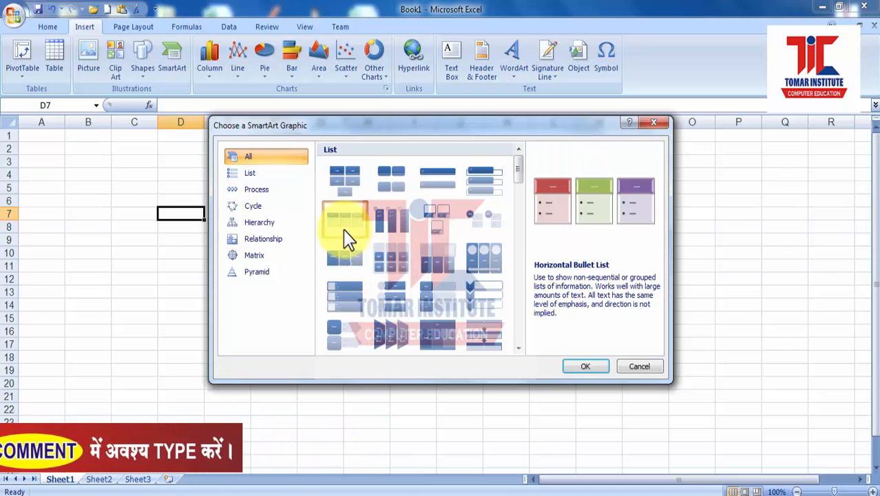
click(255, 174)
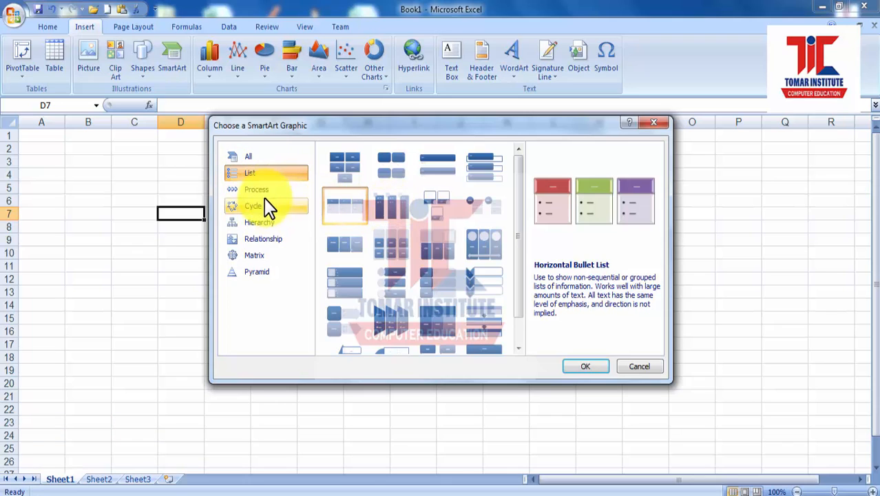
click(265, 193)
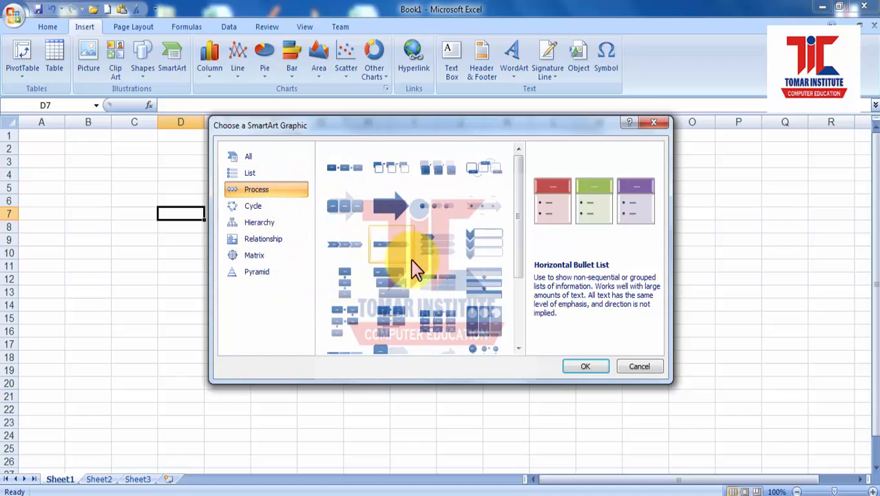
click(245, 211)
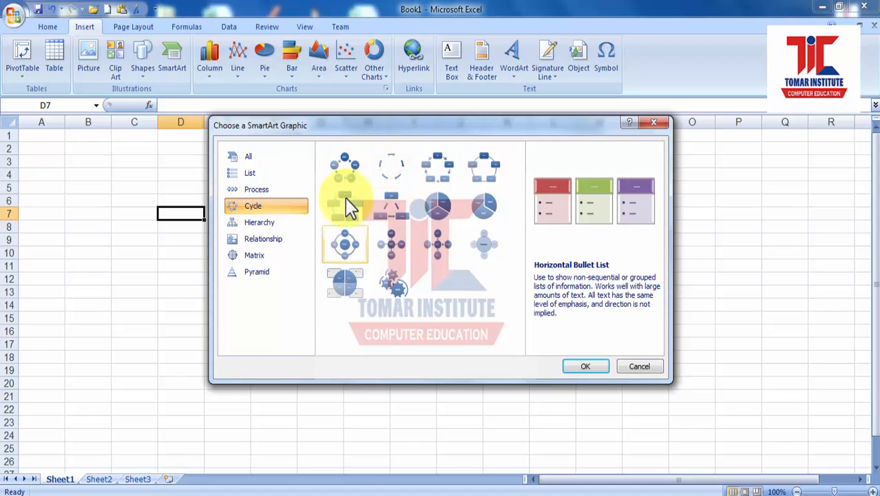
click(272, 224)
click(273, 238)
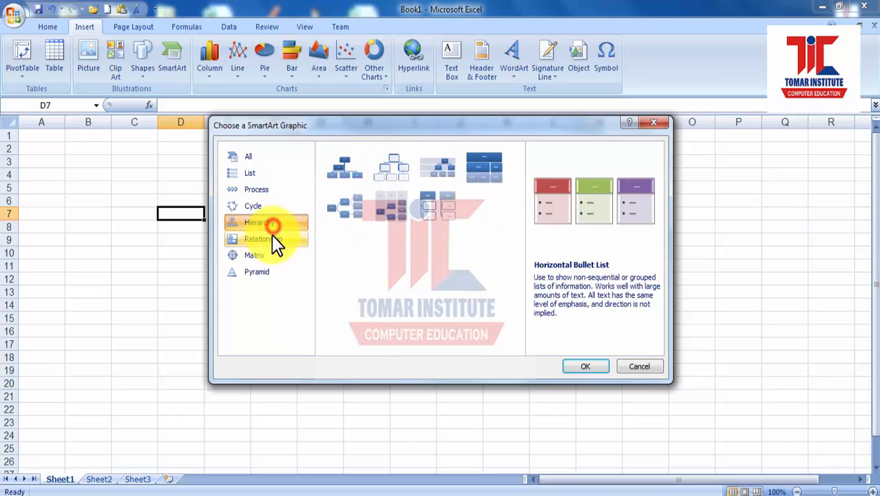
click(270, 256)
click(269, 271)
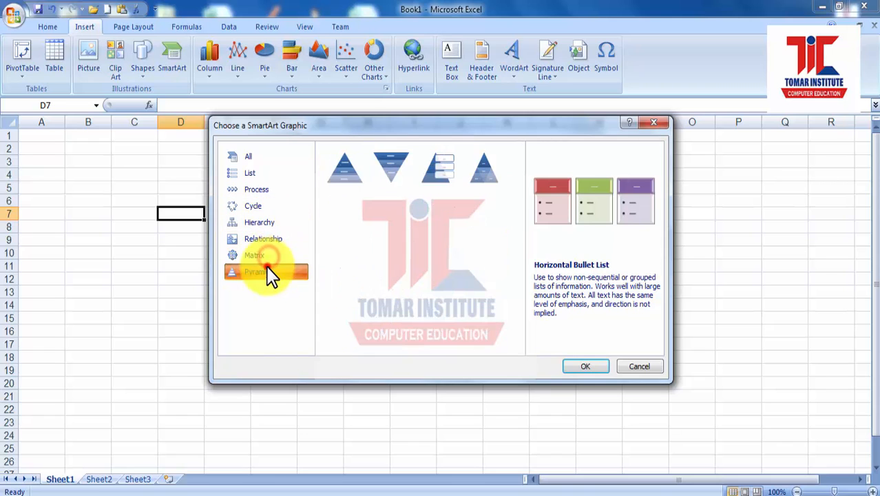
- Insert a Detailed Process SmartArt graphic from the List category
click(273, 176)
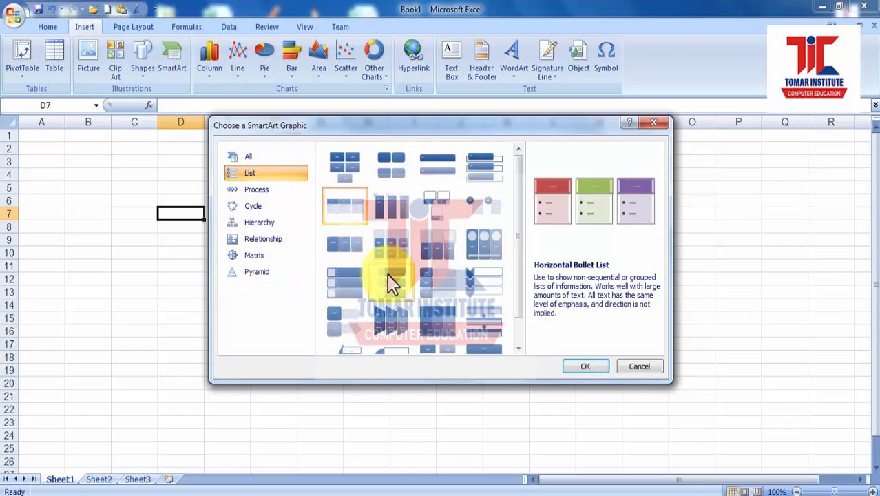
click(352, 250)
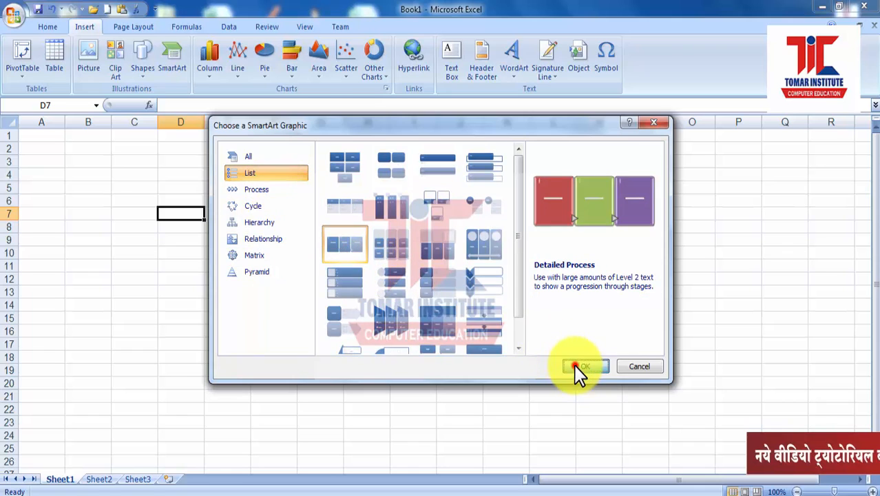
click(575, 365)
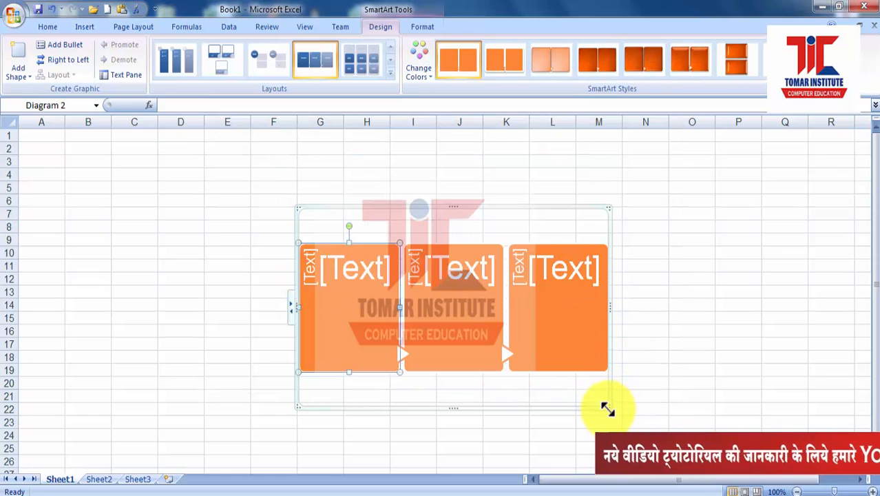
- Widen the SmartArt graphic and move it so it spans about columns C to L and rows 4 to 19
drag(608, 408, 735, 397)
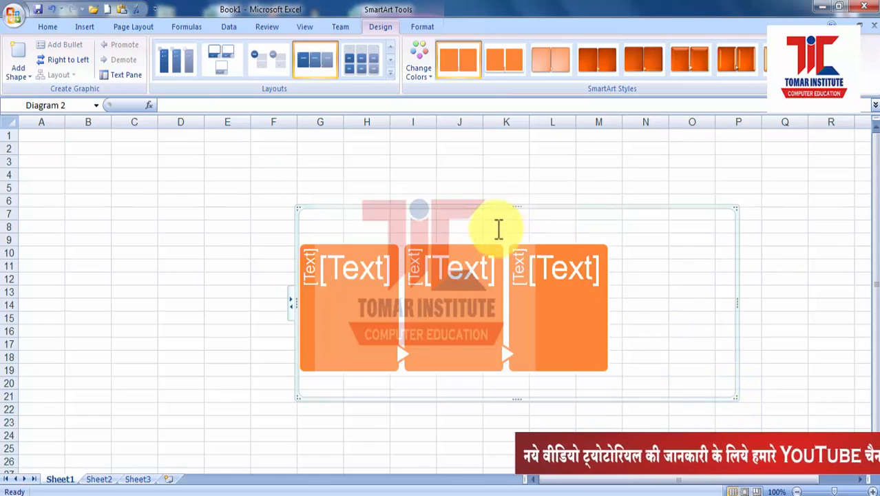
drag(486, 210, 313, 182)
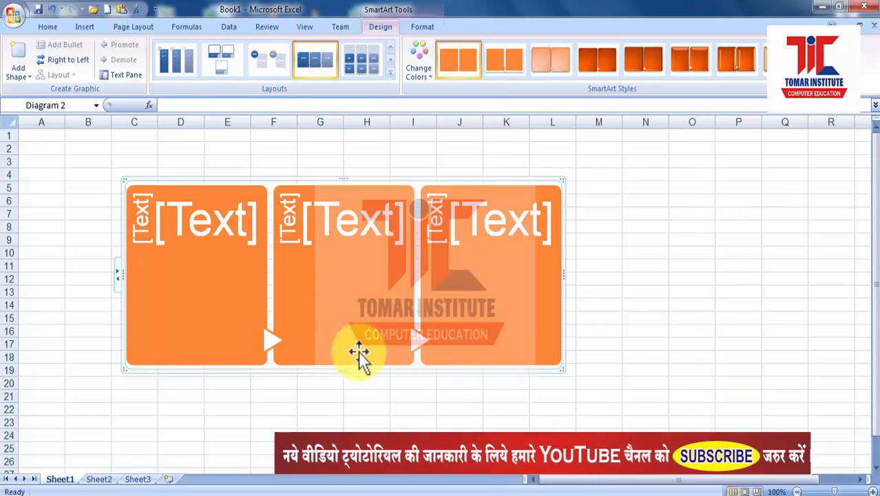
- Apply the Office theme to the workbook containing the SmartArt graphic
click(86, 30)
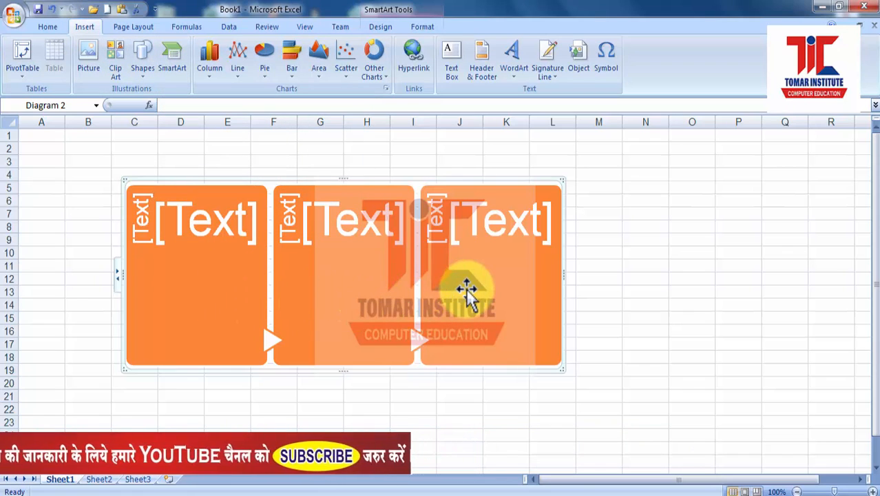
click(147, 185)
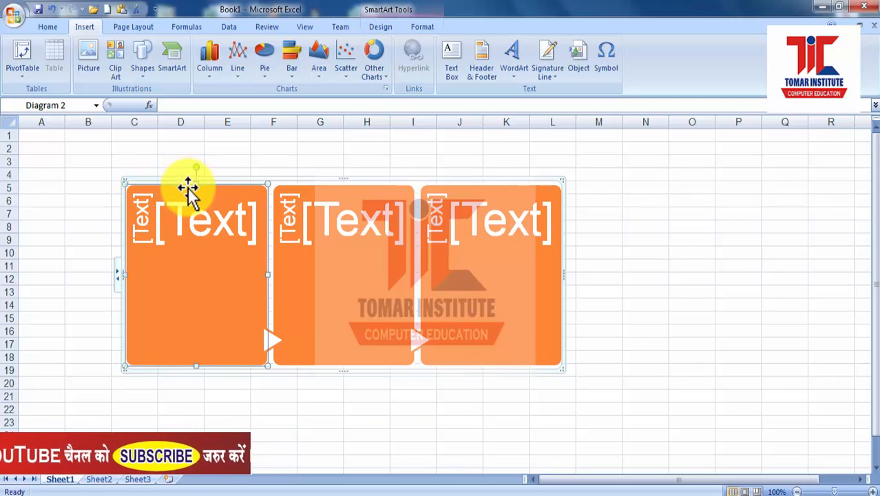
click(141, 28)
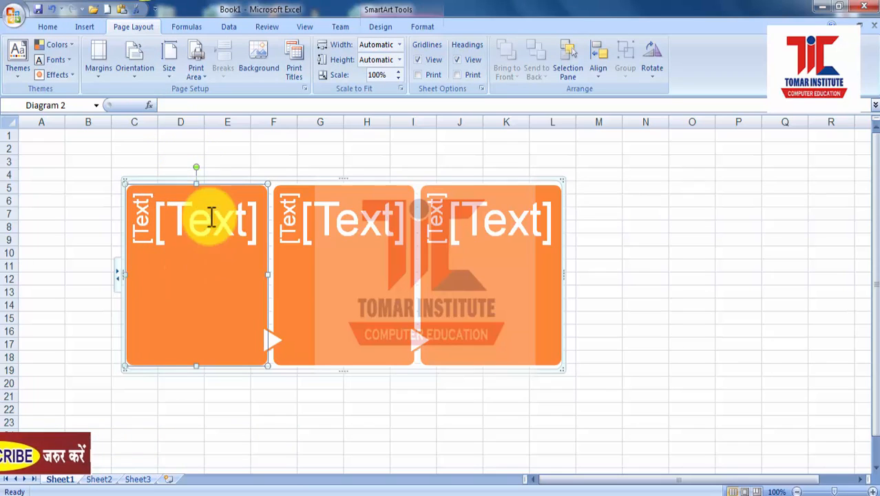
click(23, 77)
click(24, 114)
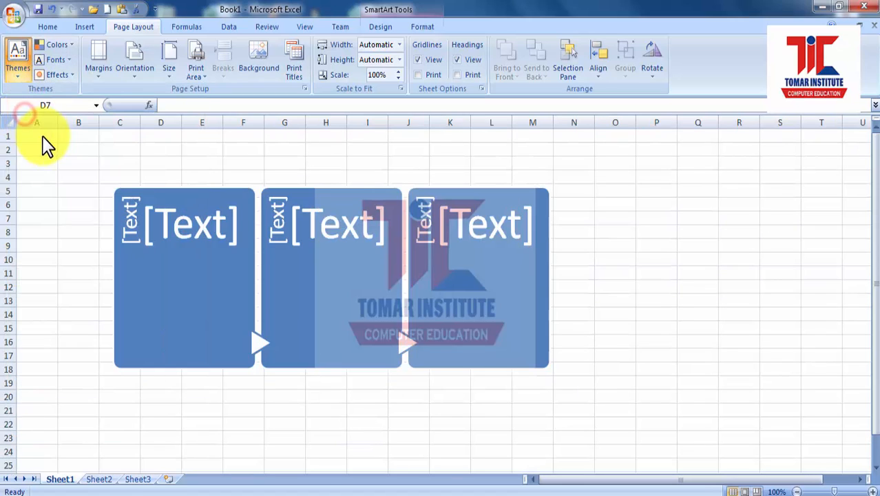
- Preview the Apex theme and apply the Verve theme to the workbook
click(26, 78)
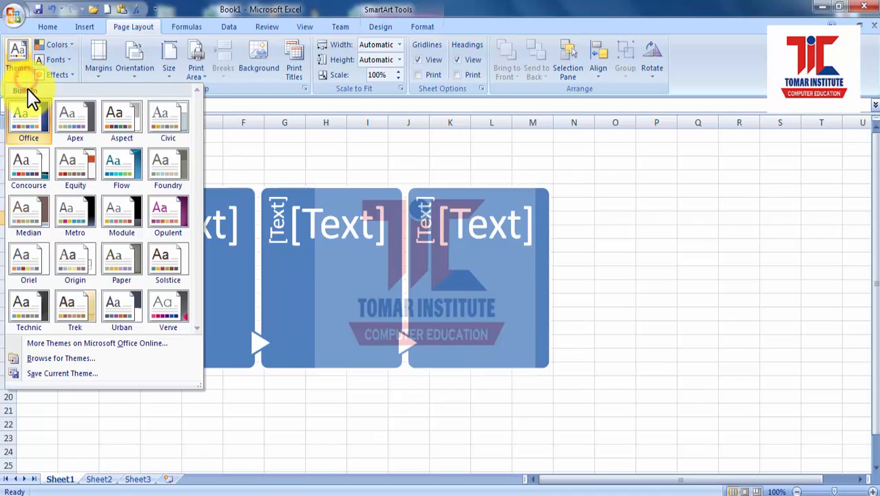
click(67, 128)
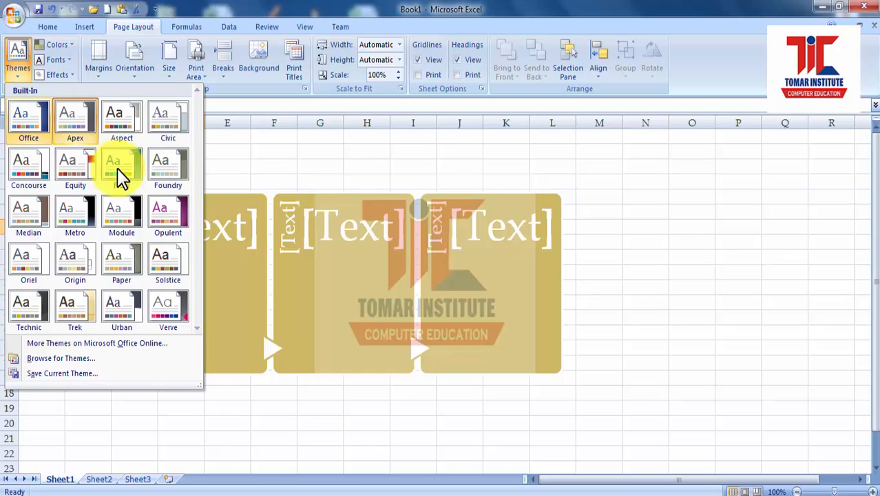
click(172, 308)
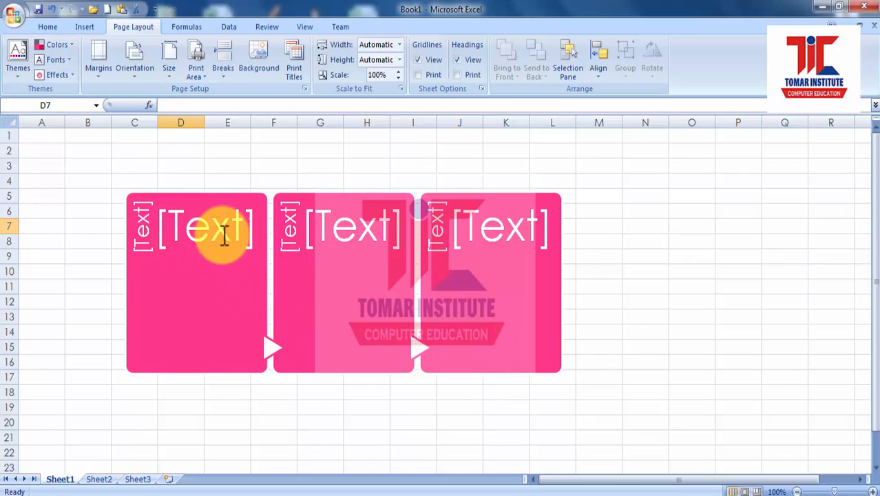
click(17, 76)
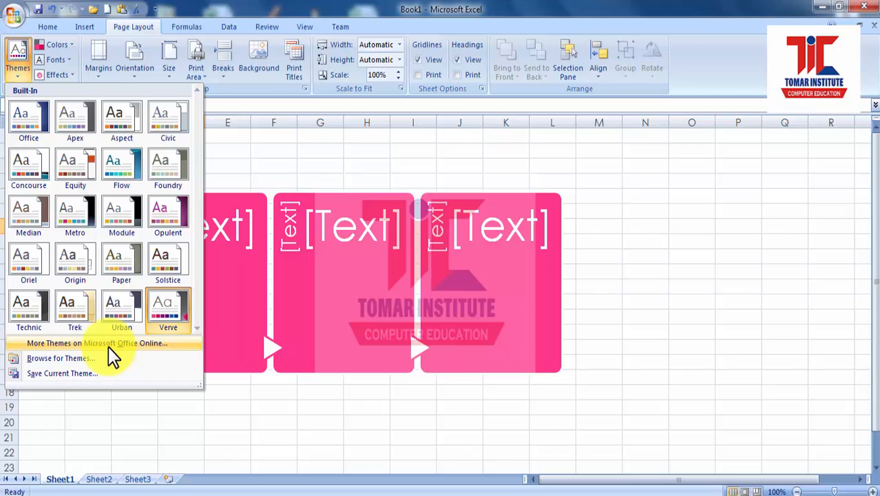
click(234, 316)
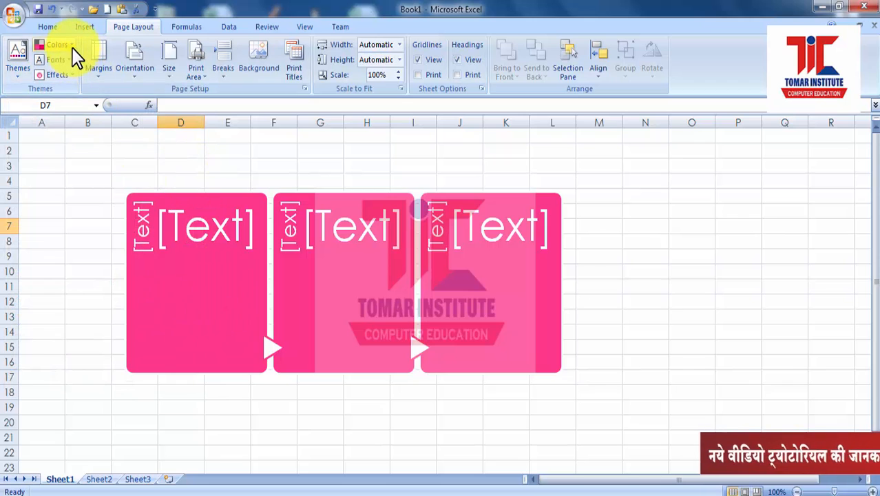
- Set the theme colors to Origin and the theme fonts to Aspect
click(73, 48)
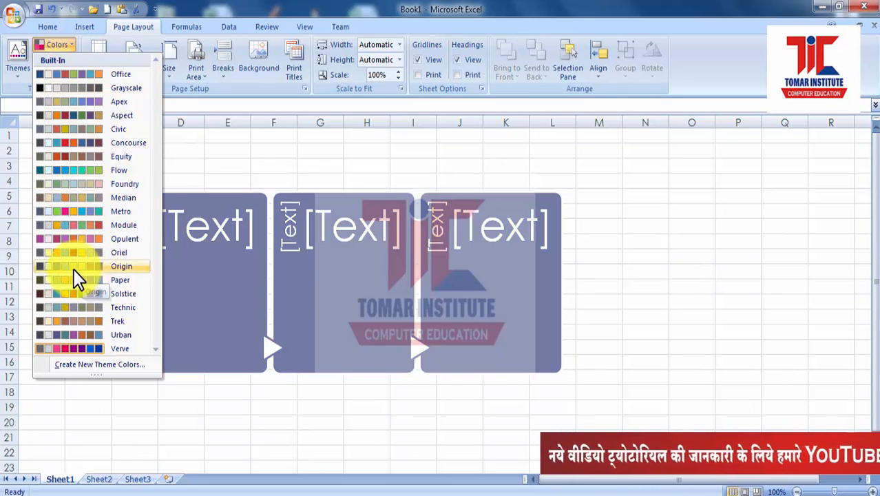
click(73, 270)
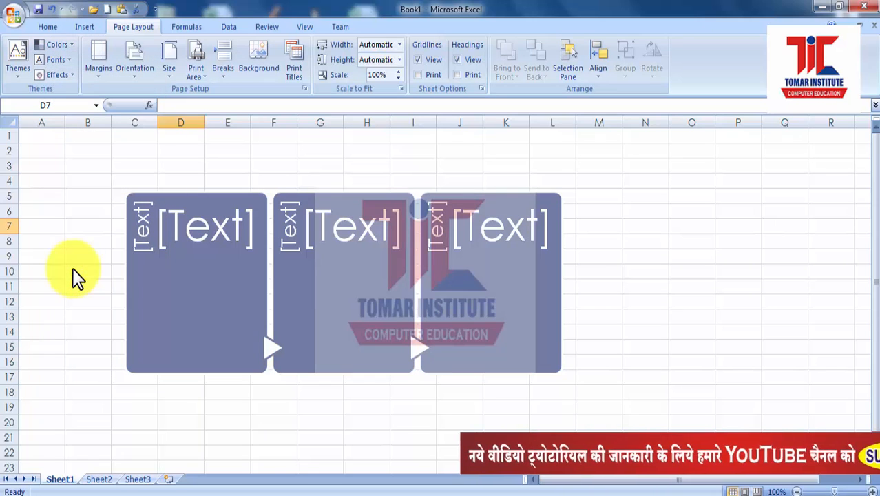
click(68, 61)
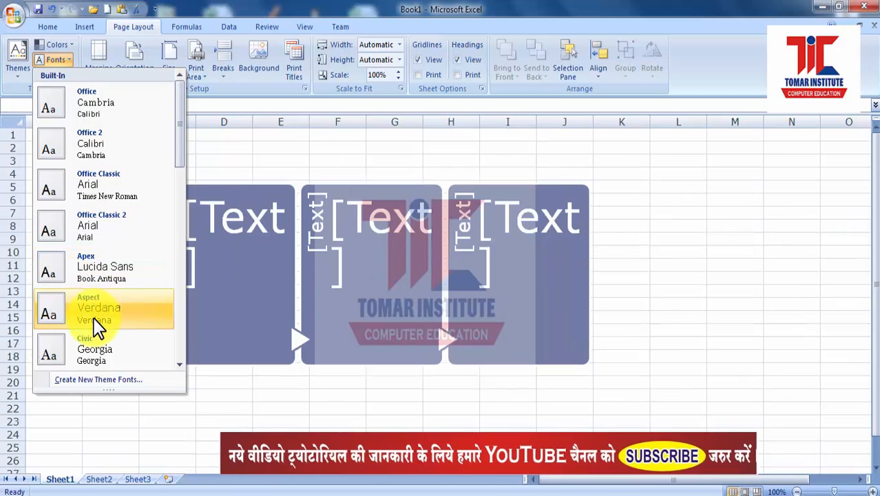
click(94, 321)
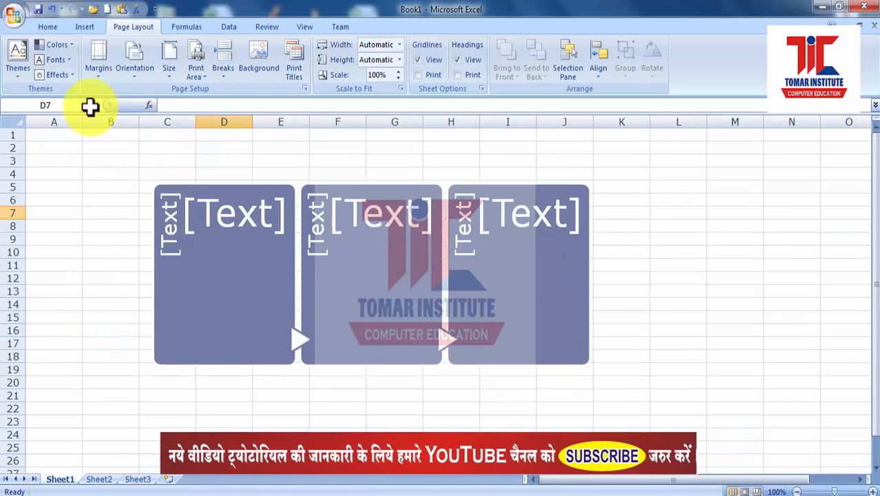
- Try the Metro theme effects on the graphic and switch the effects to Trek
click(70, 73)
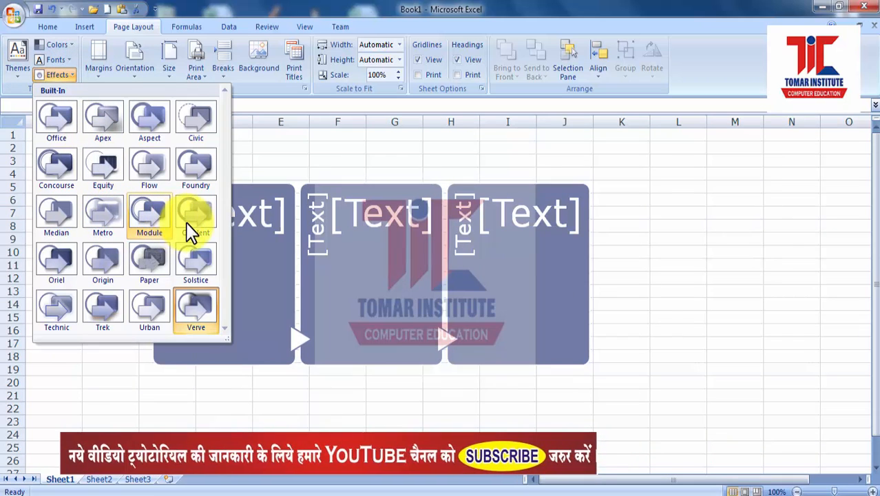
click(115, 219)
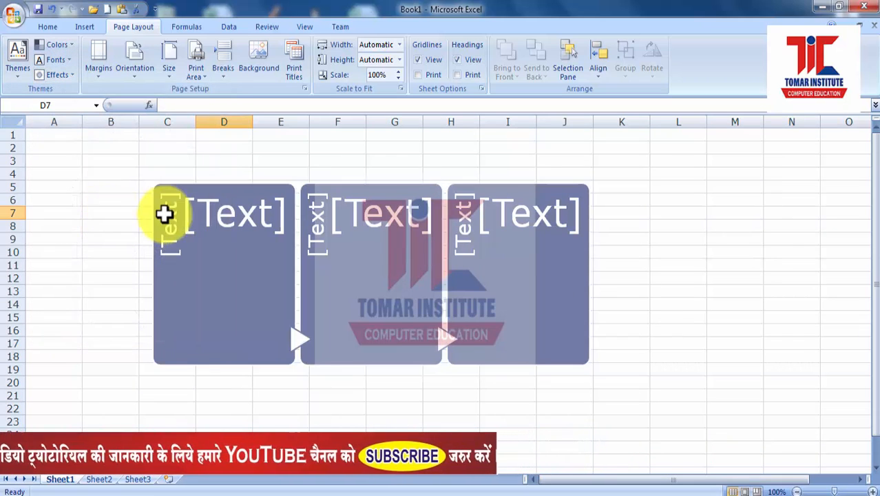
click(72, 74)
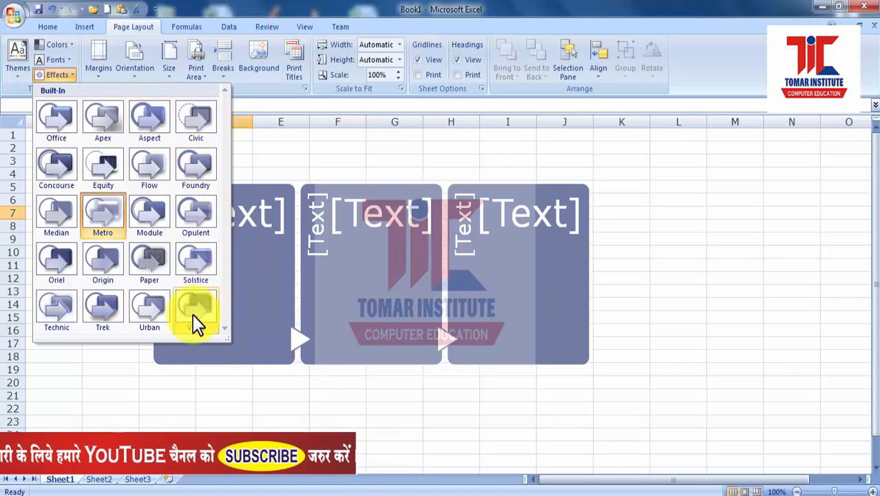
click(112, 314)
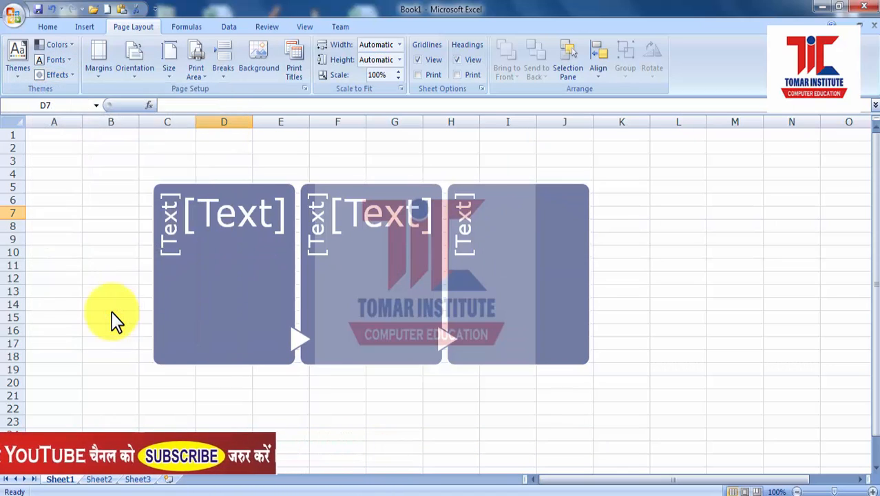
- Insert a Trapezoid List SmartArt graphic with cell C22 selected
click(173, 407)
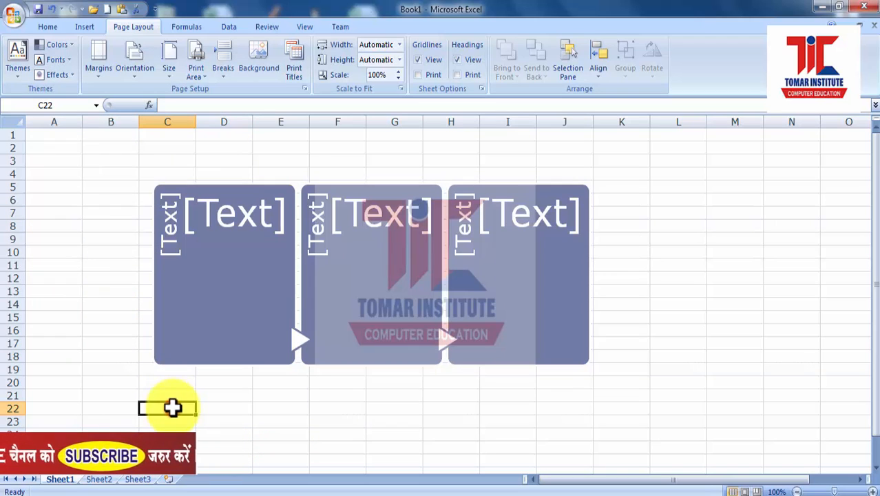
click(94, 27)
click(183, 75)
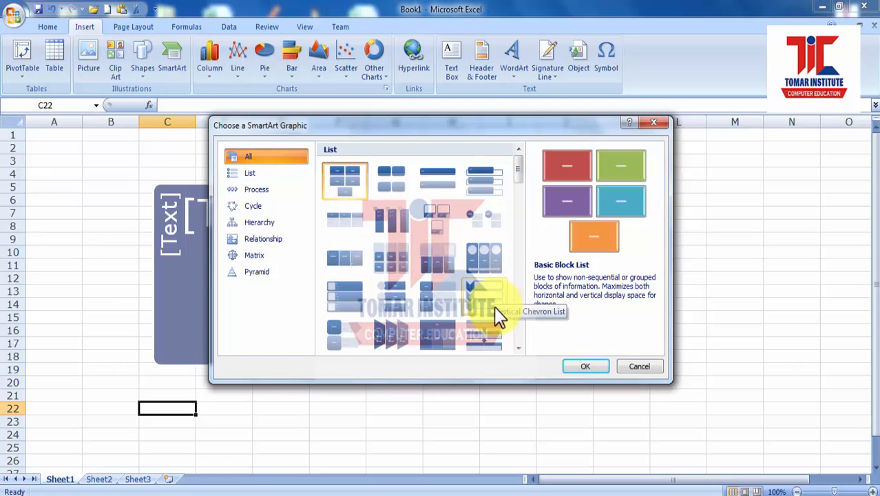
click(392, 336)
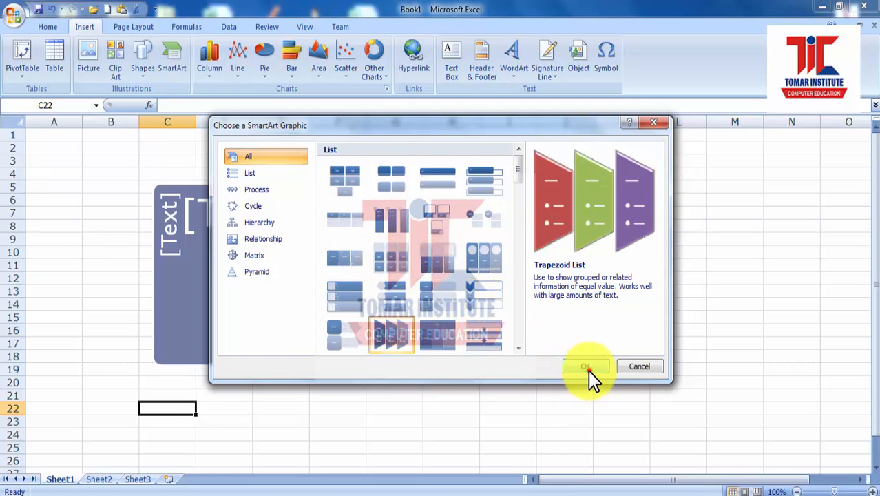
click(585, 367)
- Move the Trapezoid List graphic below the first graphic, to about columns D to I and rows 21 to 36
scroll(585, 367, down, 3)
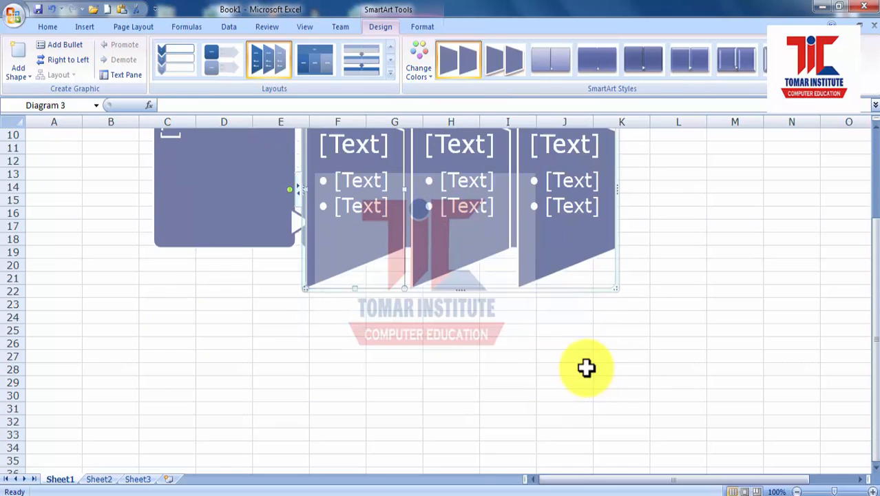
click(506, 292)
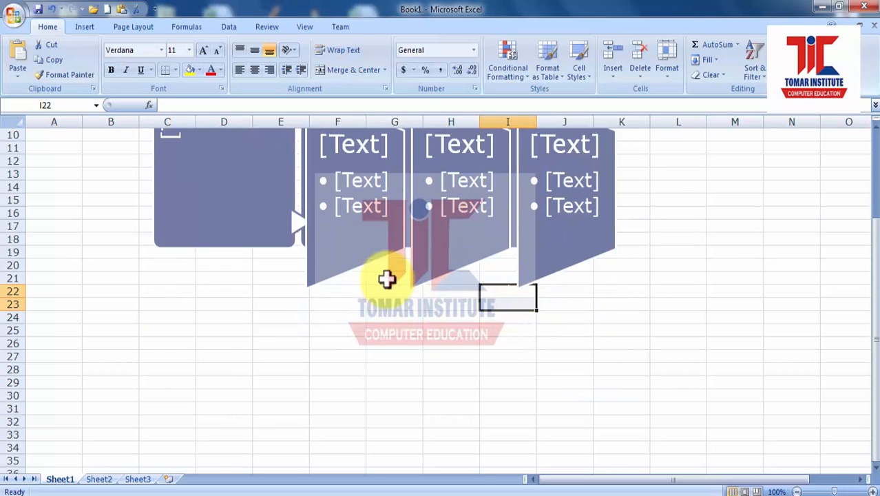
click(376, 246)
drag(339, 293, 231, 453)
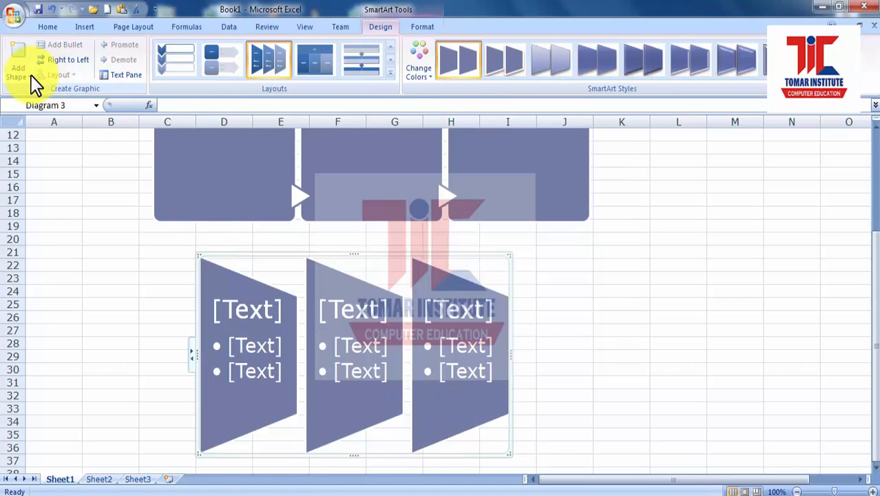
- Apply the Metro theme to the workbook with both SmartArt graphics and select the Trapezoid List's middle shape
click(130, 25)
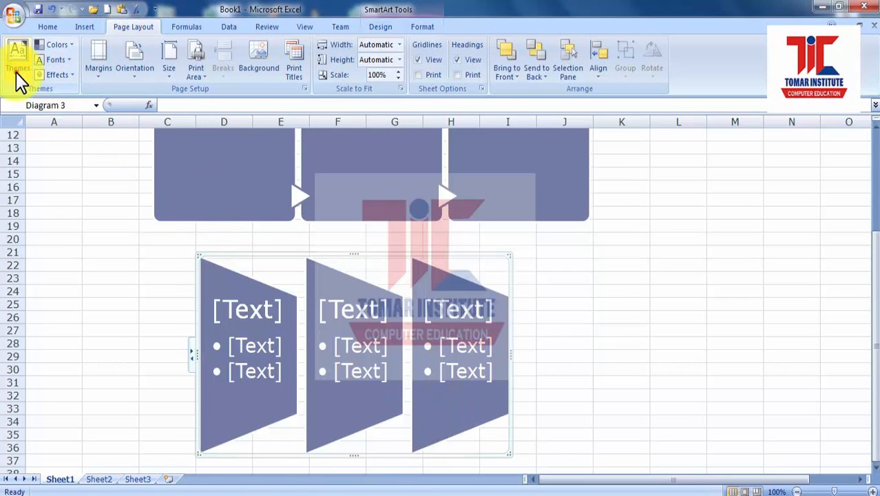
click(17, 72)
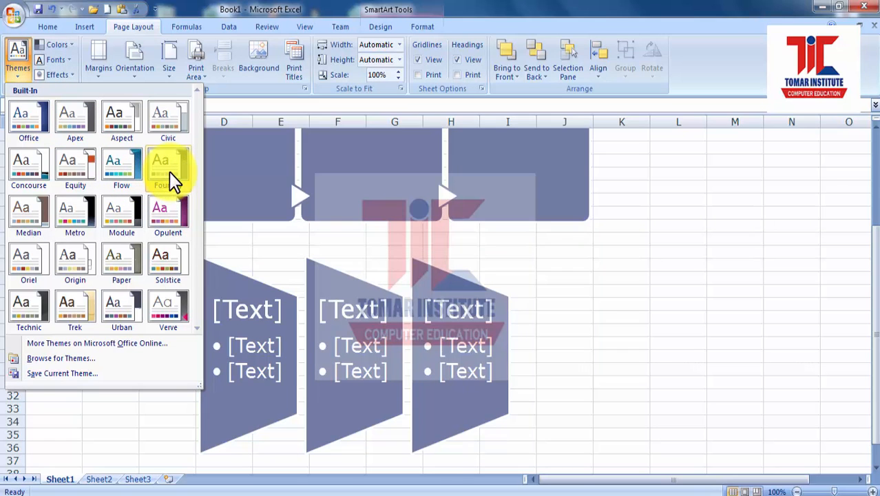
click(76, 217)
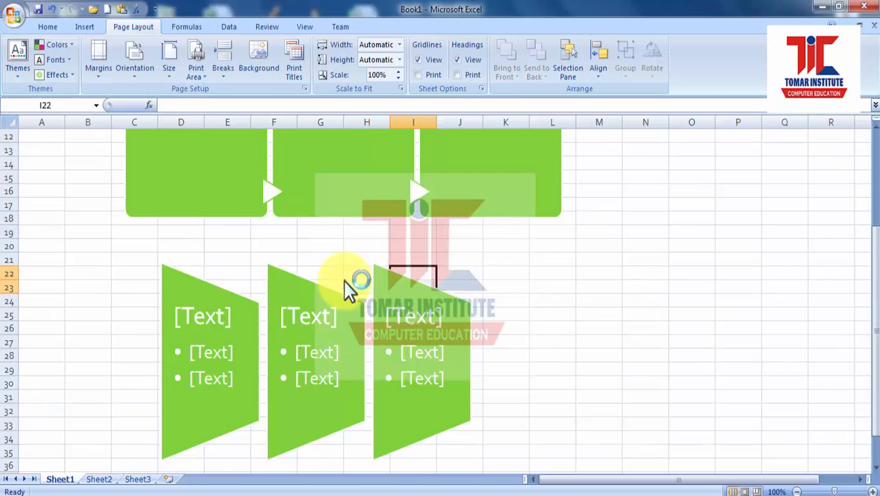
click(326, 205)
click(281, 306)
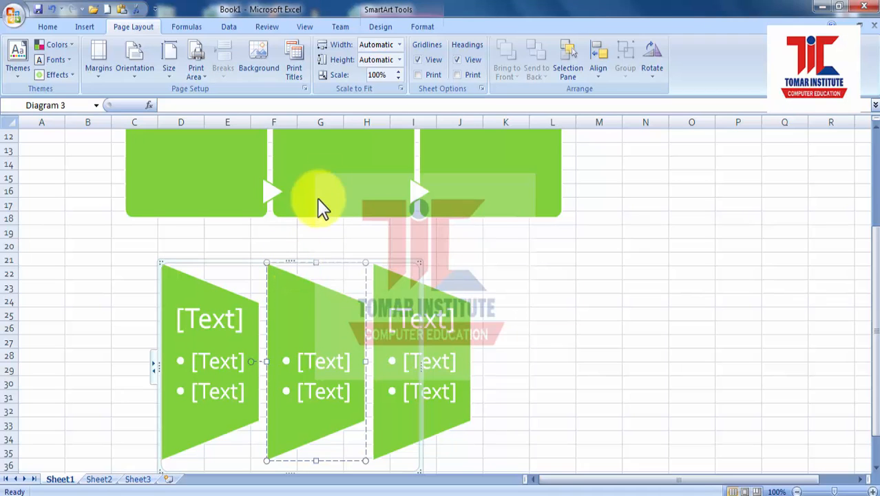
- Switch the workbook theme back to Office and deselect the graphic by selecting cell M26
click(22, 77)
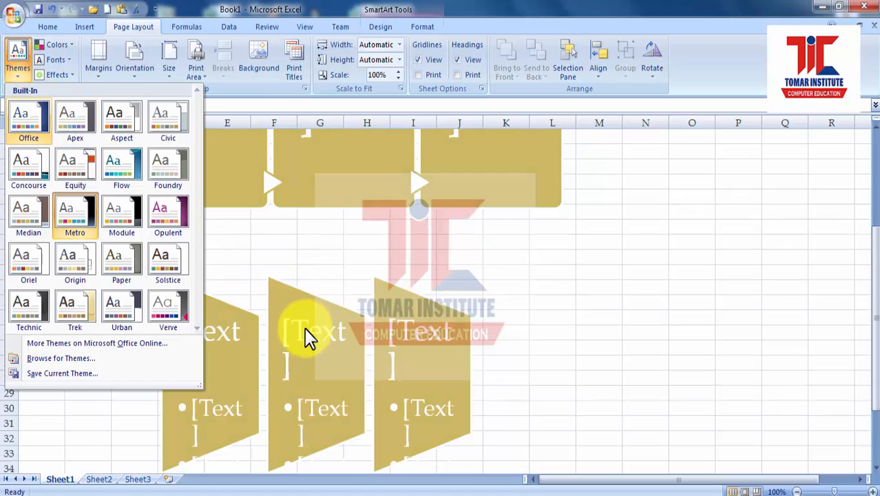
click(22, 122)
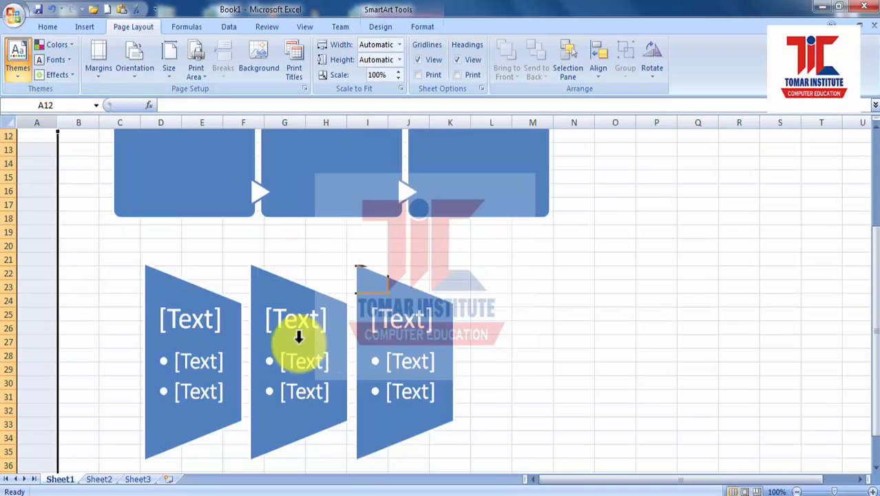
click(530, 330)
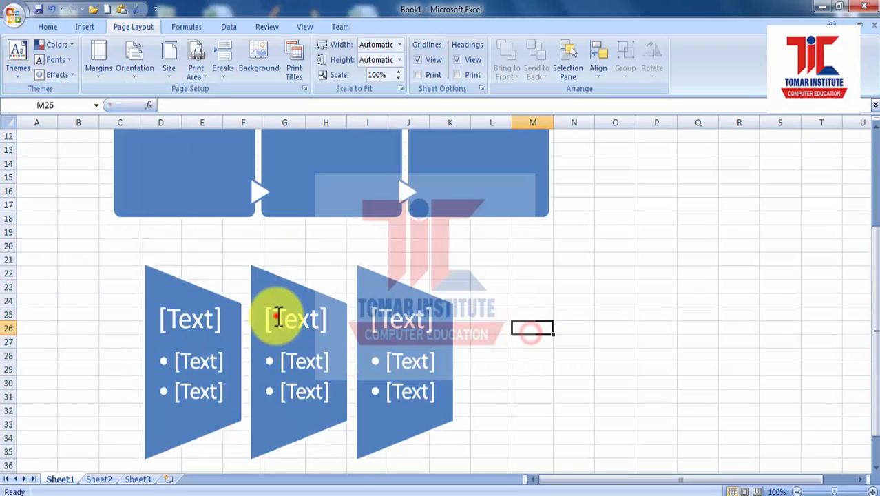
- Select the Trapezoid List graphic and check the options in its context menu, choosing none of them
click(265, 316)
click(198, 309)
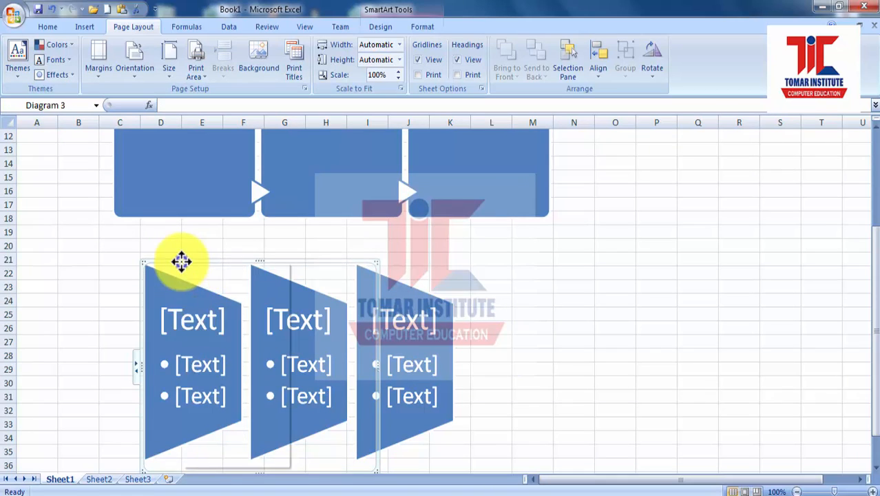
right_click(181, 261)
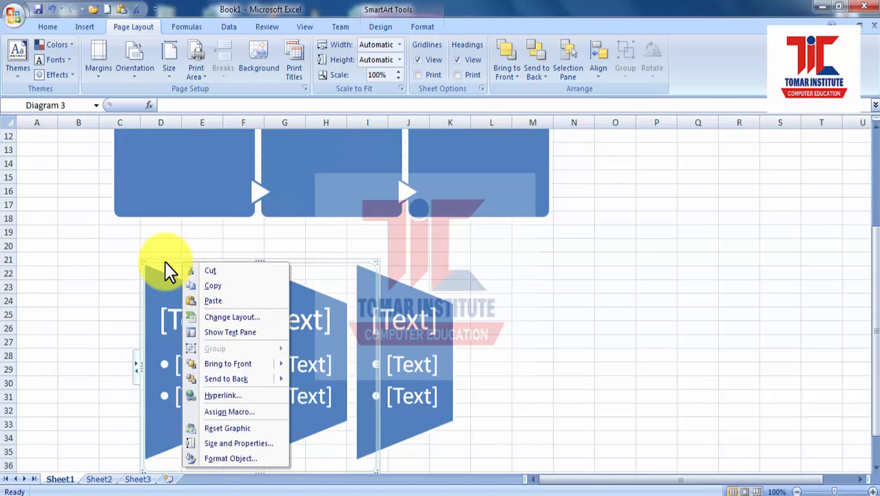
click(165, 274)
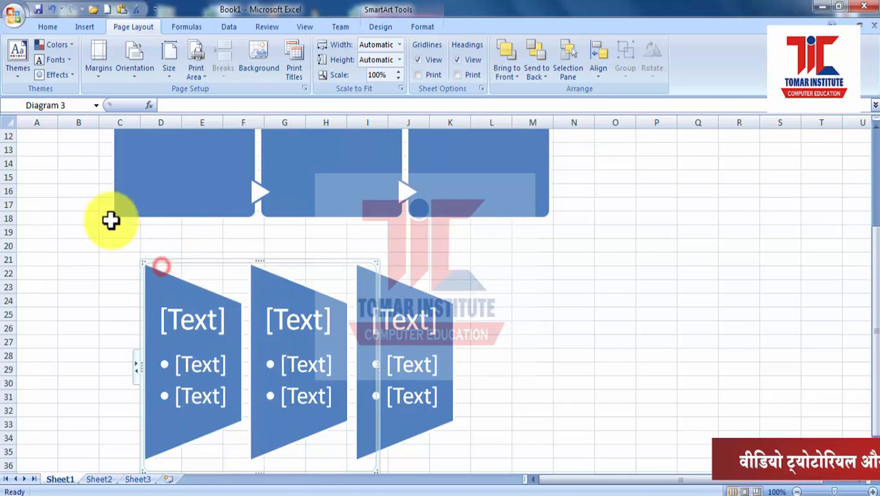
click(26, 74)
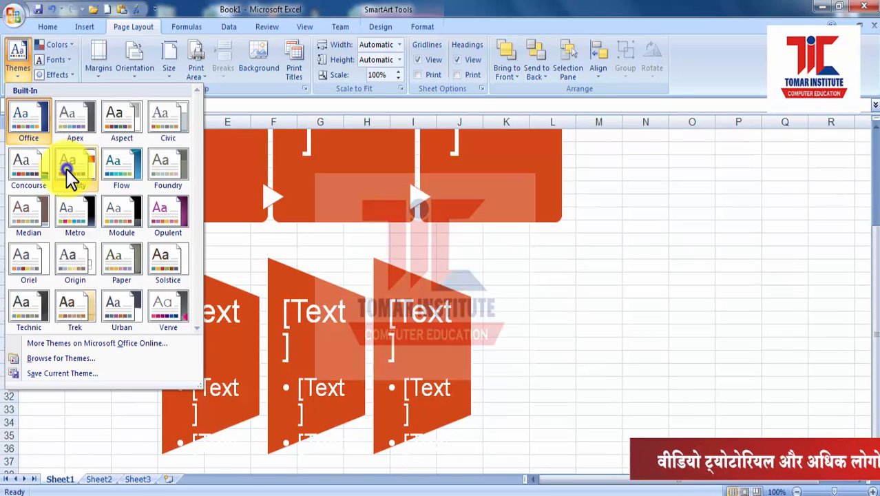
right_click(81, 169)
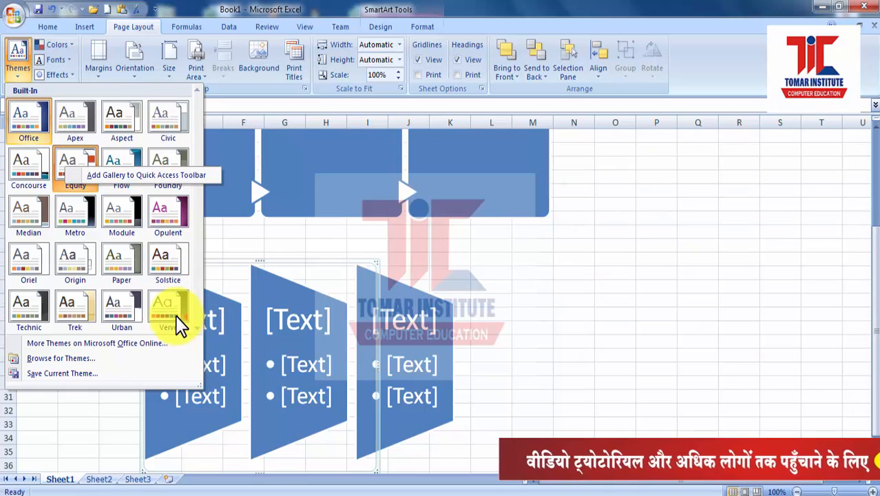
click(265, 349)
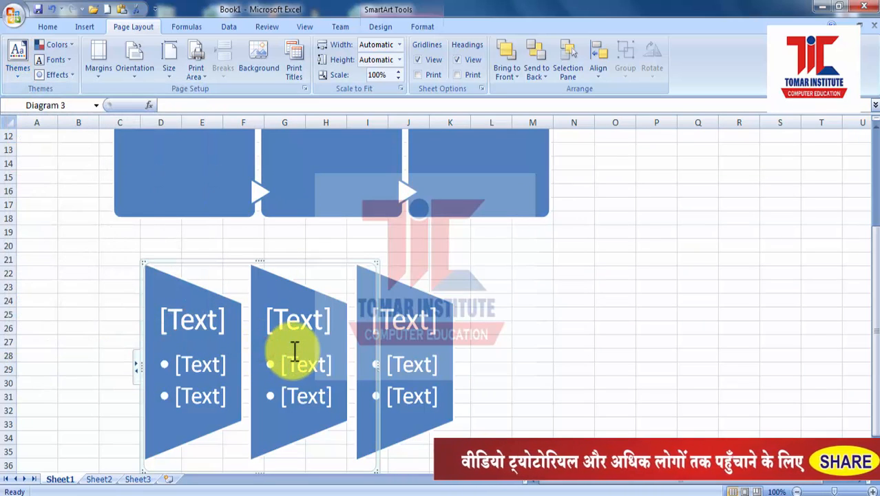
- Apply the Oriel theme colors to the workbook's SmartArt graphics and deselect the graphic by selecting cell M26
click(283, 293)
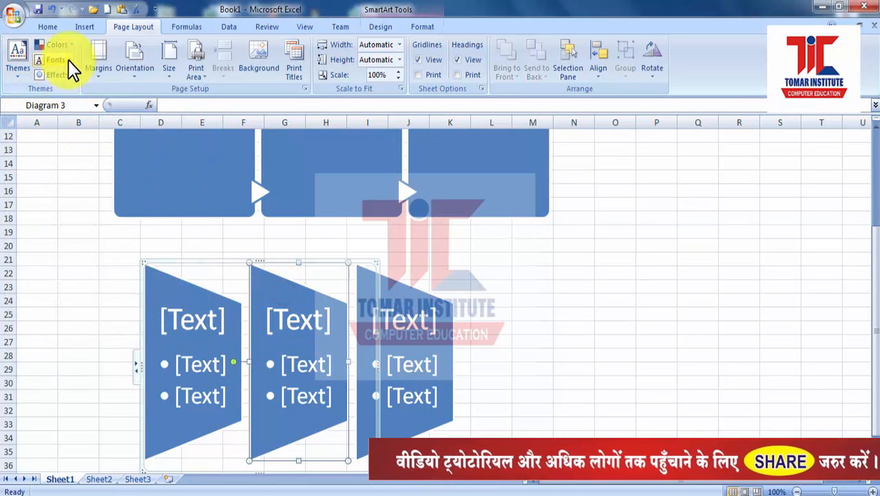
click(69, 59)
click(69, 46)
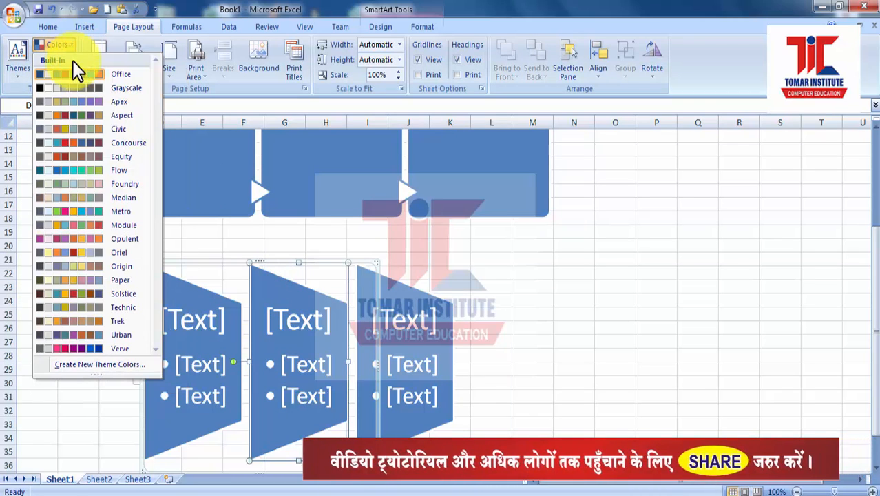
click(71, 254)
click(513, 324)
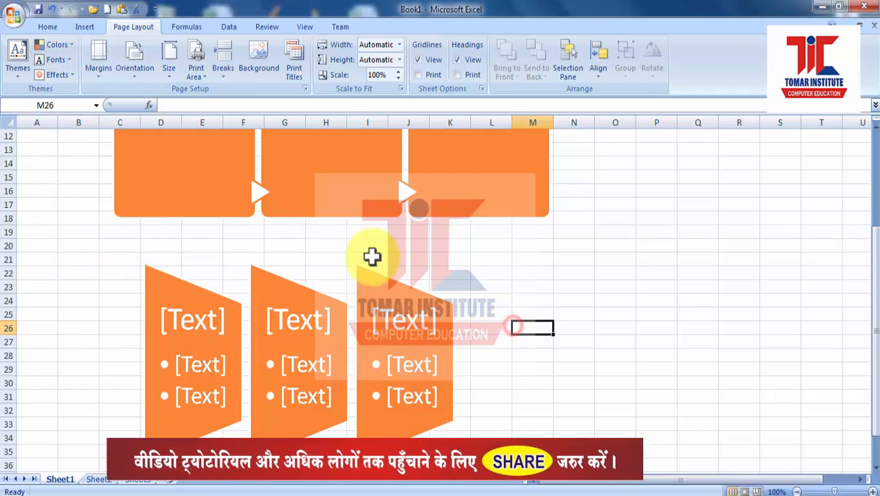
- Apply the Urban theme effects to the workbook with both SmartArt graphics
click(72, 74)
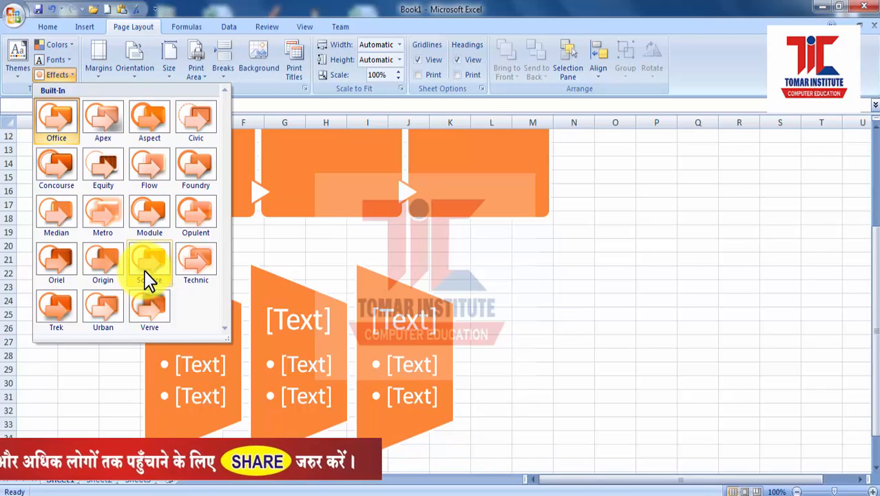
click(111, 305)
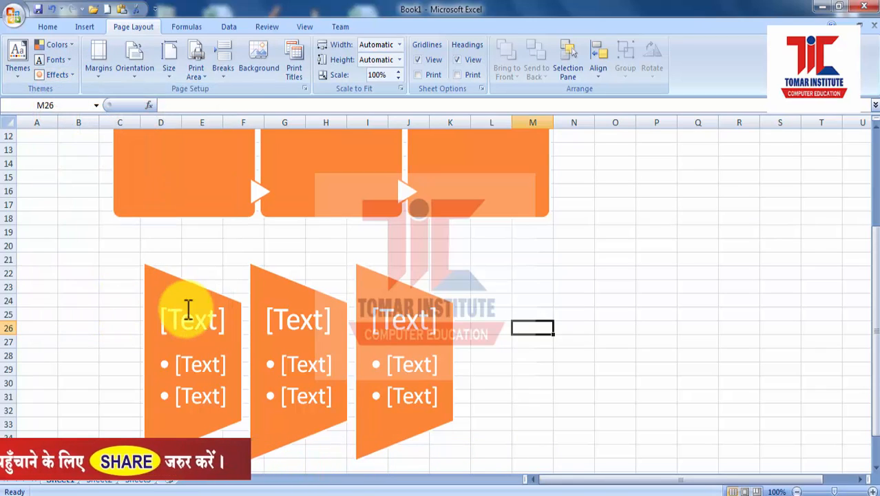
- Select the Trapezoid List graphic and open its text pane
click(187, 298)
click(193, 278)
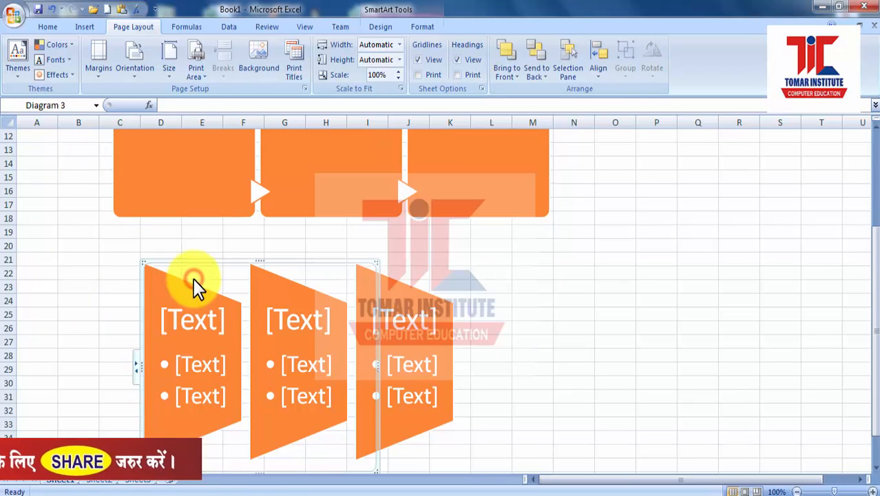
click(135, 363)
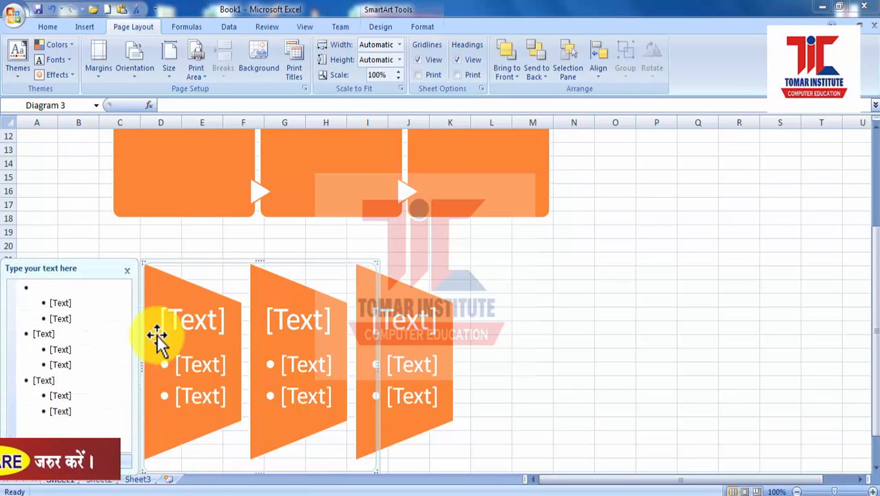